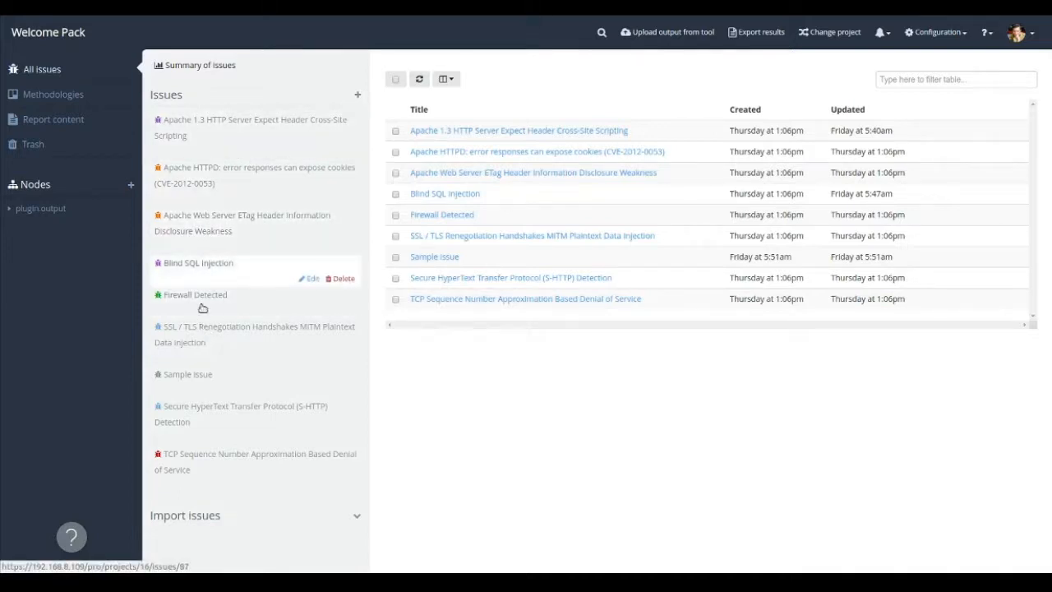
Open the Apache 1.3 HTTP Server Expect Header Cross-Site Scripting issue and review its information fields.
click(215, 160)
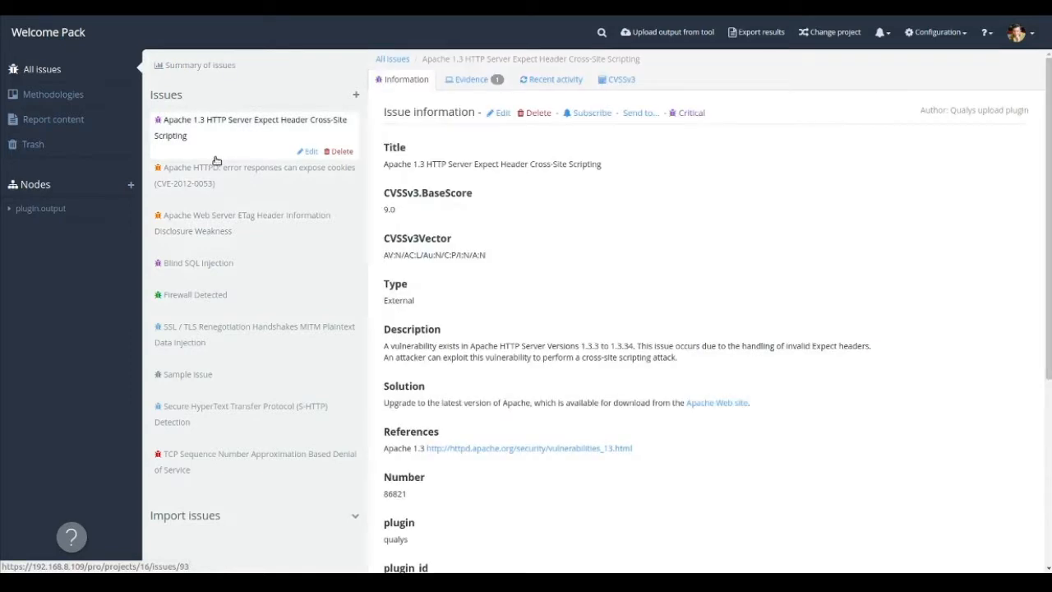
scroll(601, 235, down, 3)
scroll(602, 235, down, 2)
scroll(599, 255, up, 5)
scroll(592, 257, up, 1)
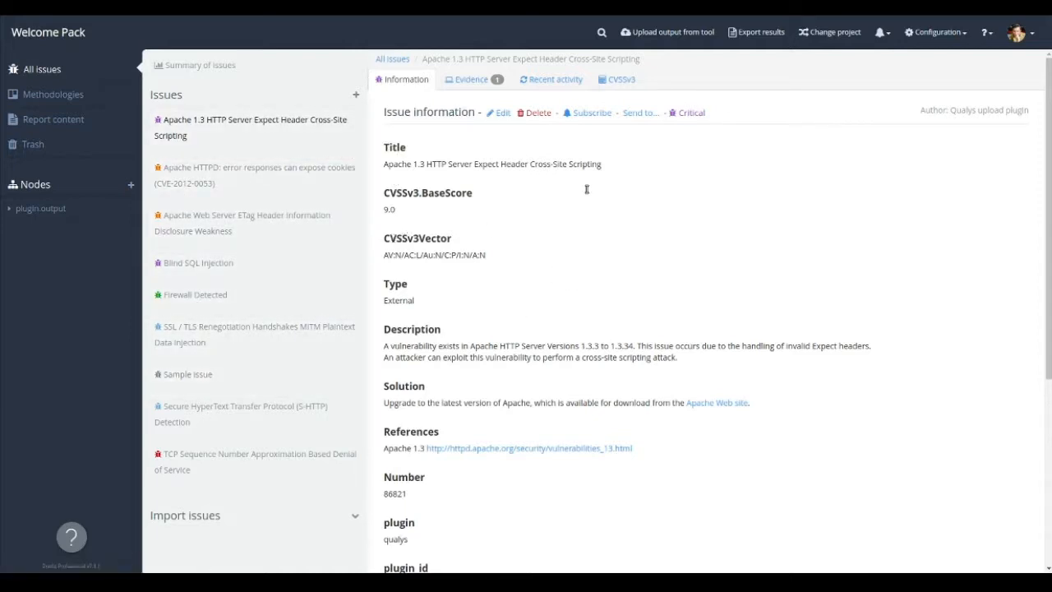
Open the Apache 1.3 issue for editing and examine how its fields are written, from Title through plugin_id.
click(503, 151)
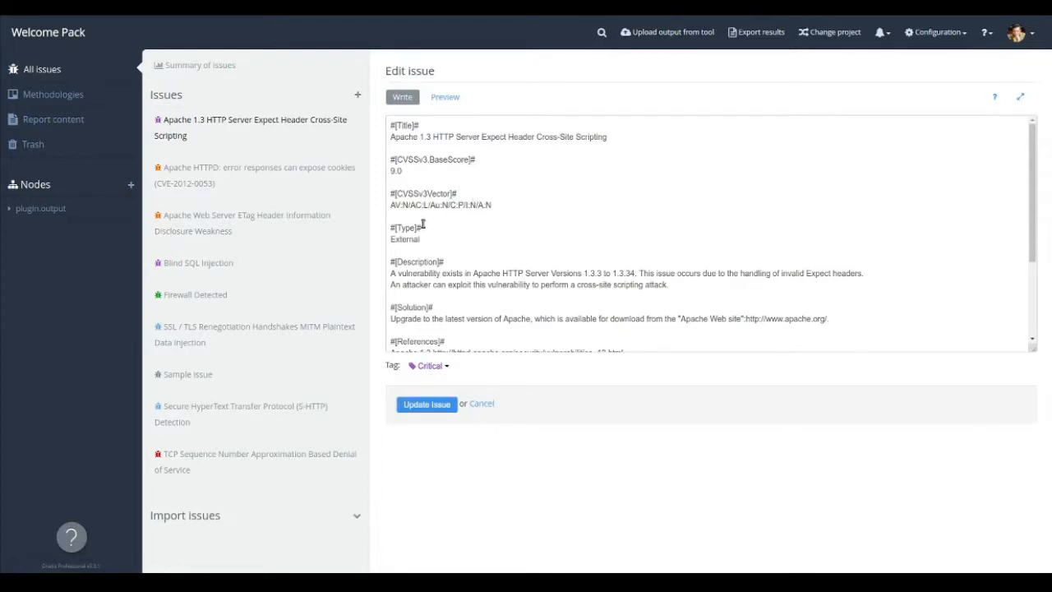
scroll(446, 292, down, 3)
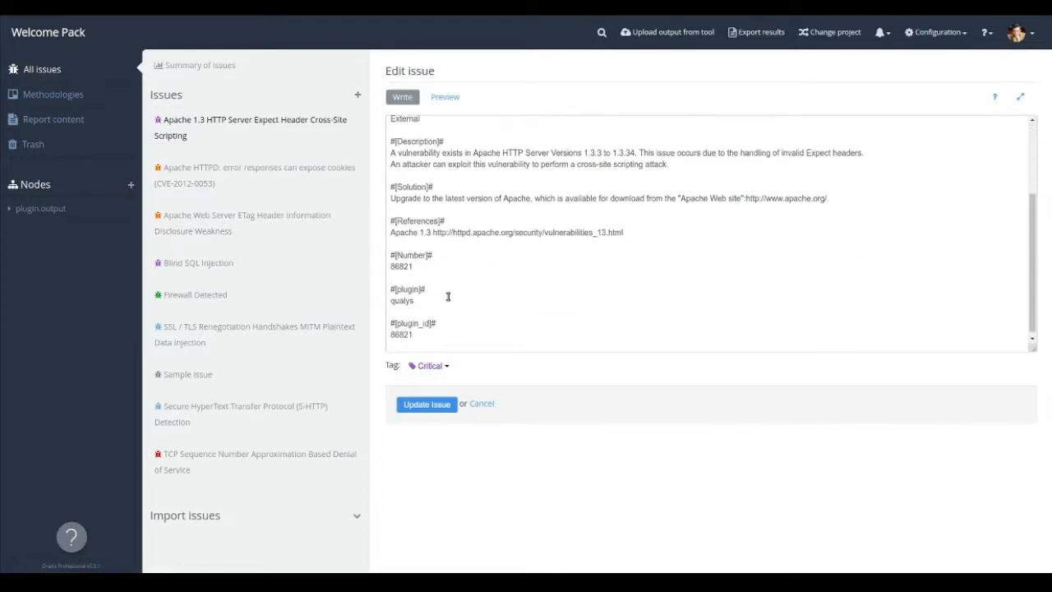
scroll(447, 297, up, 3)
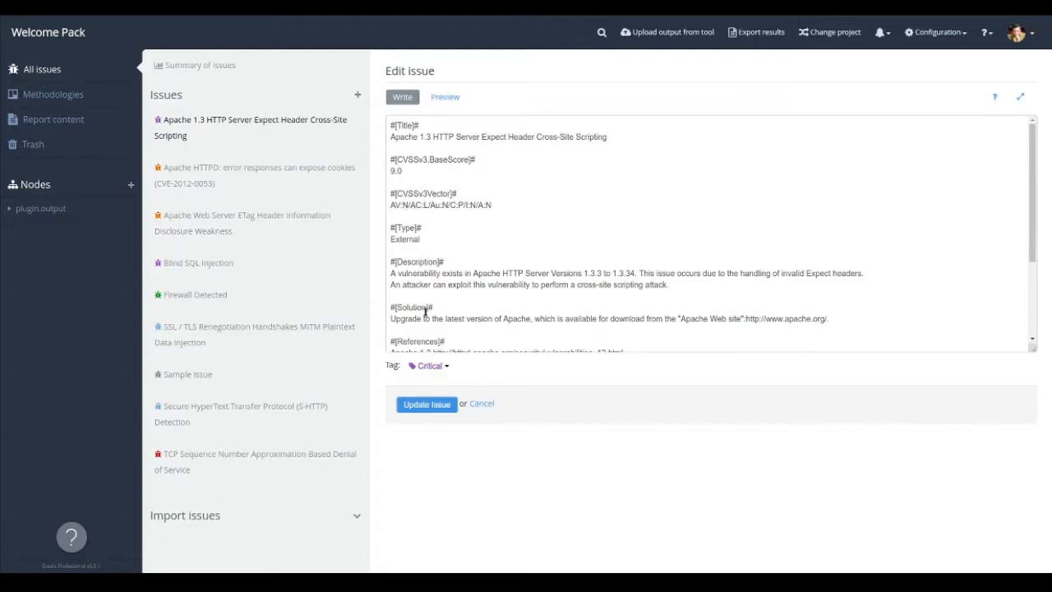
scroll(425, 311, down, 2)
scroll(433, 231, down, 1)
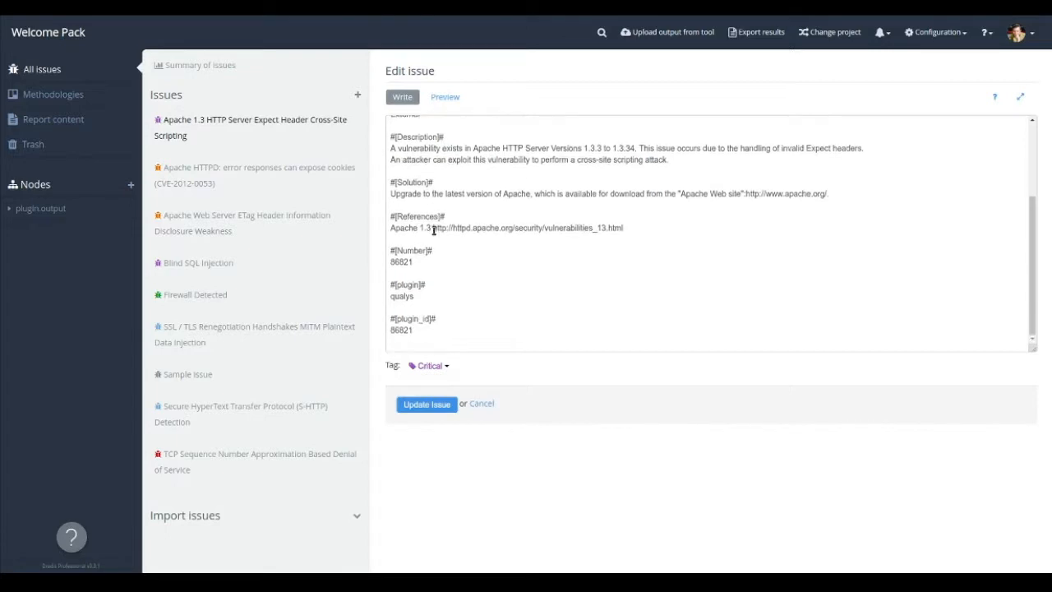
scroll(451, 275, up, 1)
scroll(451, 275, up, 1)
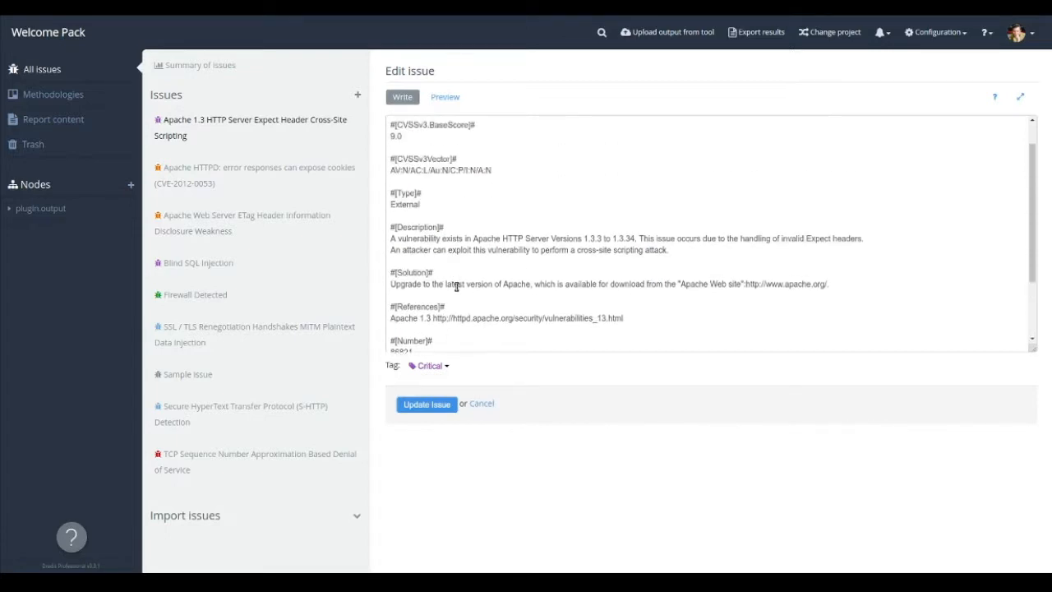
scroll(457, 305, up, 1)
scroll(457, 305, down, 1)
scroll(456, 305, down, 2)
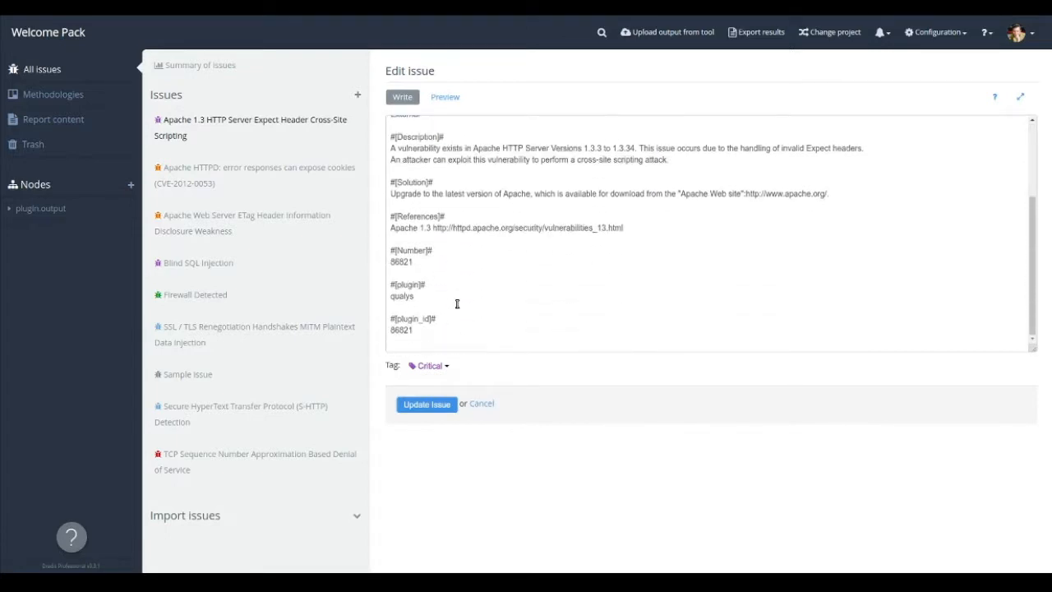
scroll(458, 310, up, 2)
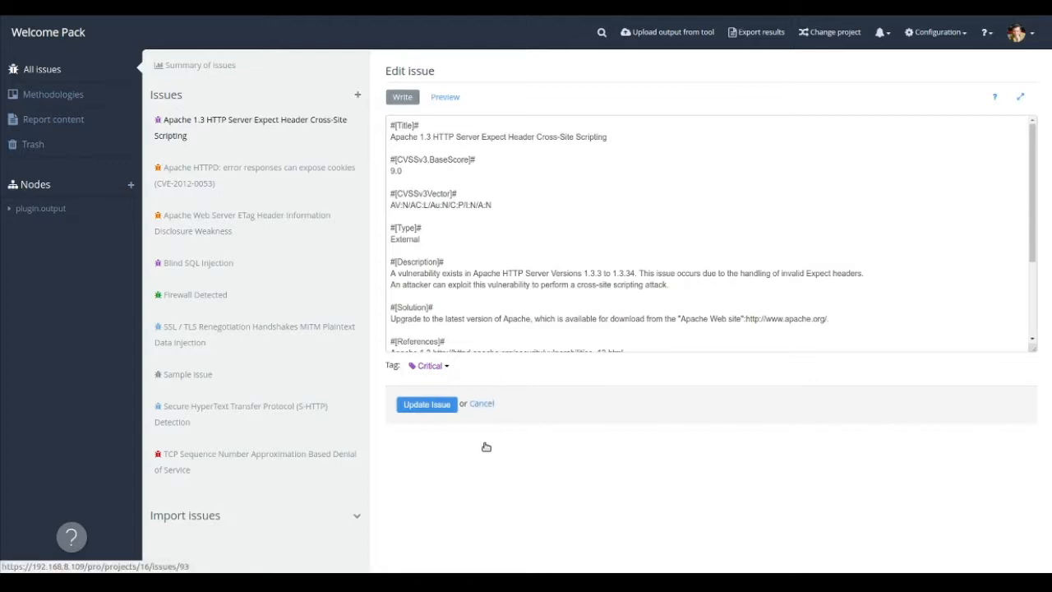
Edit the Sample issue so that its Type field contains only Internal.
mouse_move(333, 255)
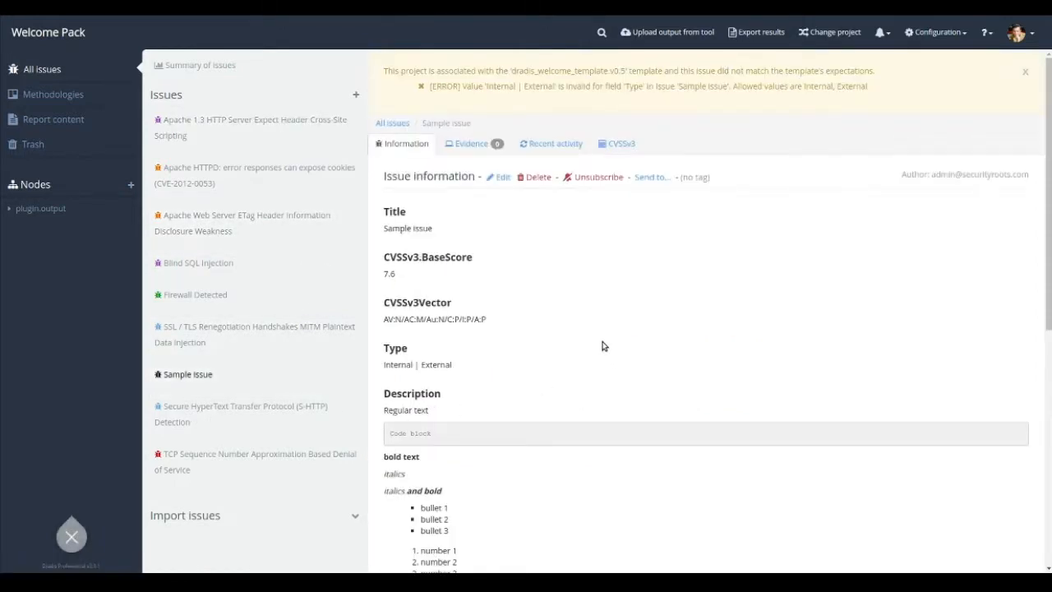
click(502, 223)
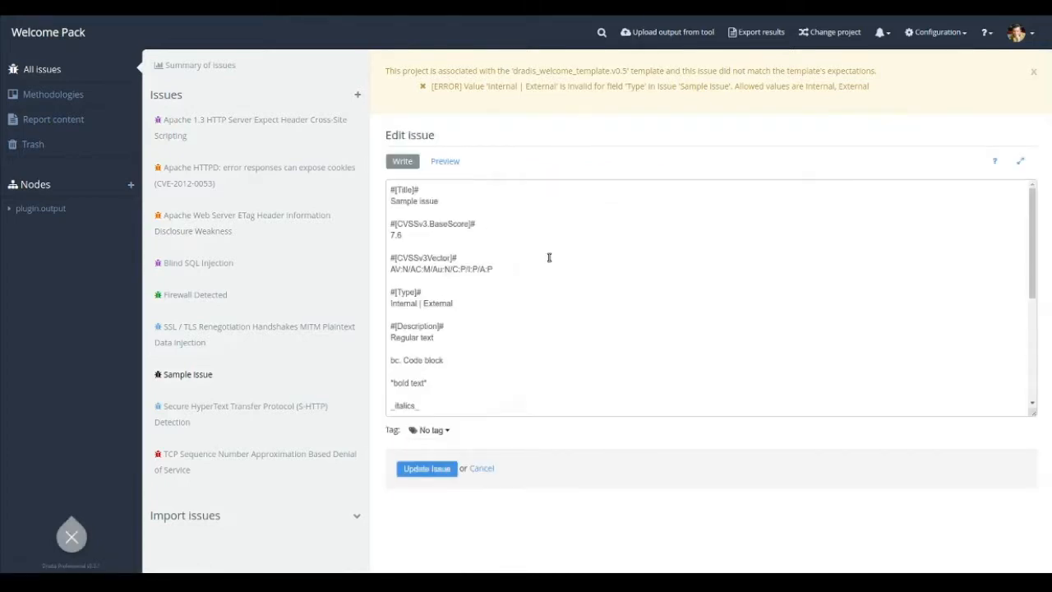
scroll(580, 270, down, 1)
scroll(561, 263, up, 1)
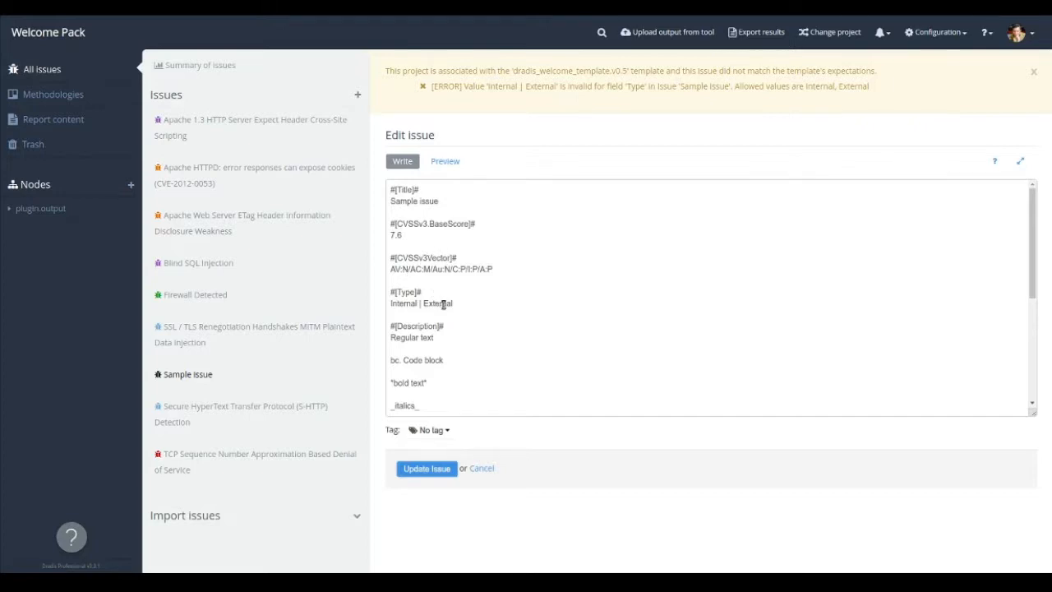
scroll(442, 304, down, 1)
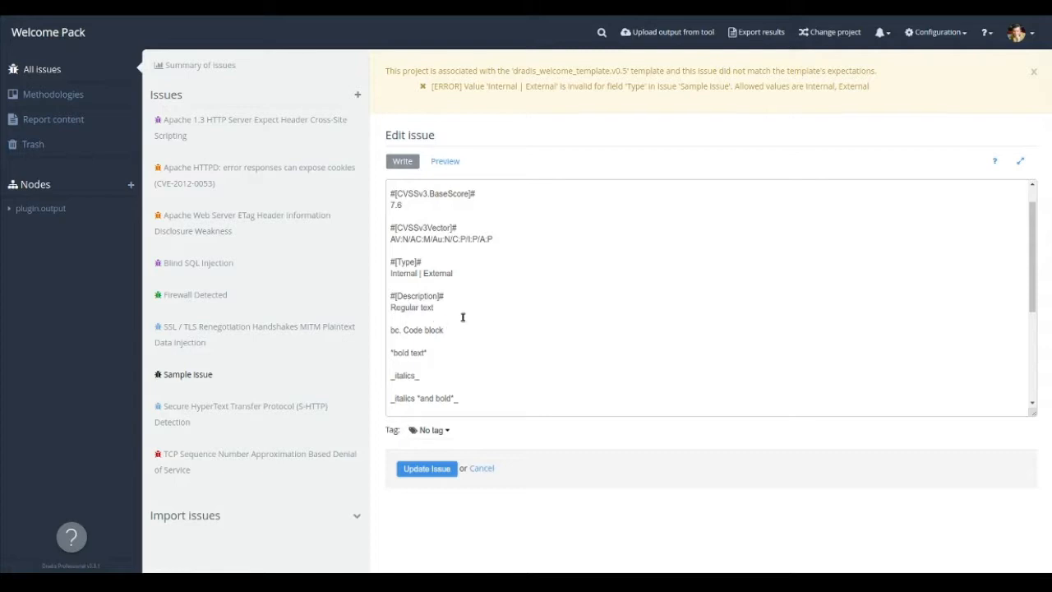
drag(453, 314, 417, 316)
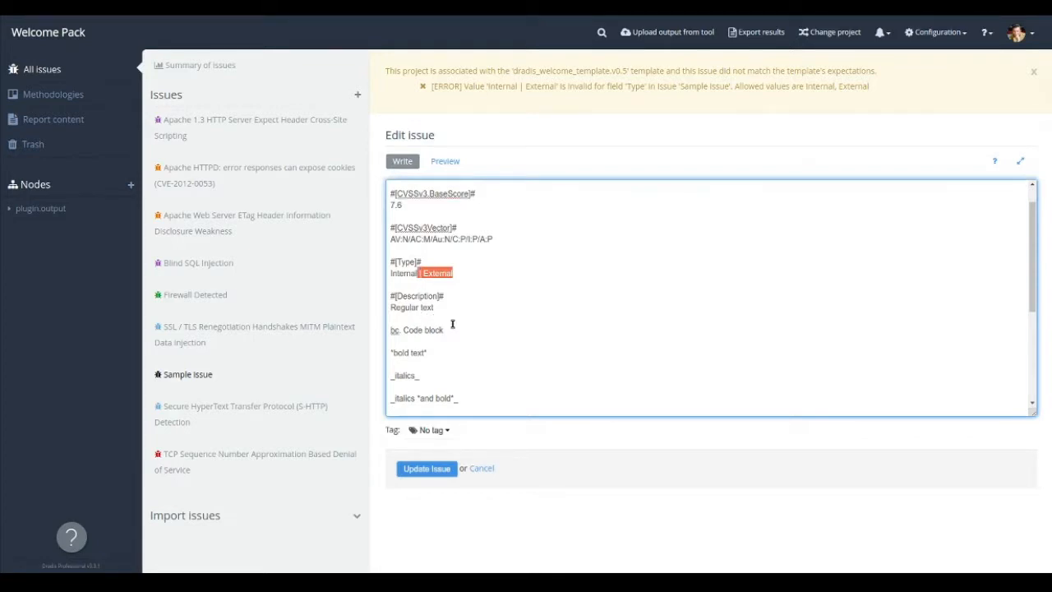
key(BackSpace)
Review the Sample issue's Description, Solution and References markup, save the issue, and check the rendered result.
scroll(430, 310, down, 1)
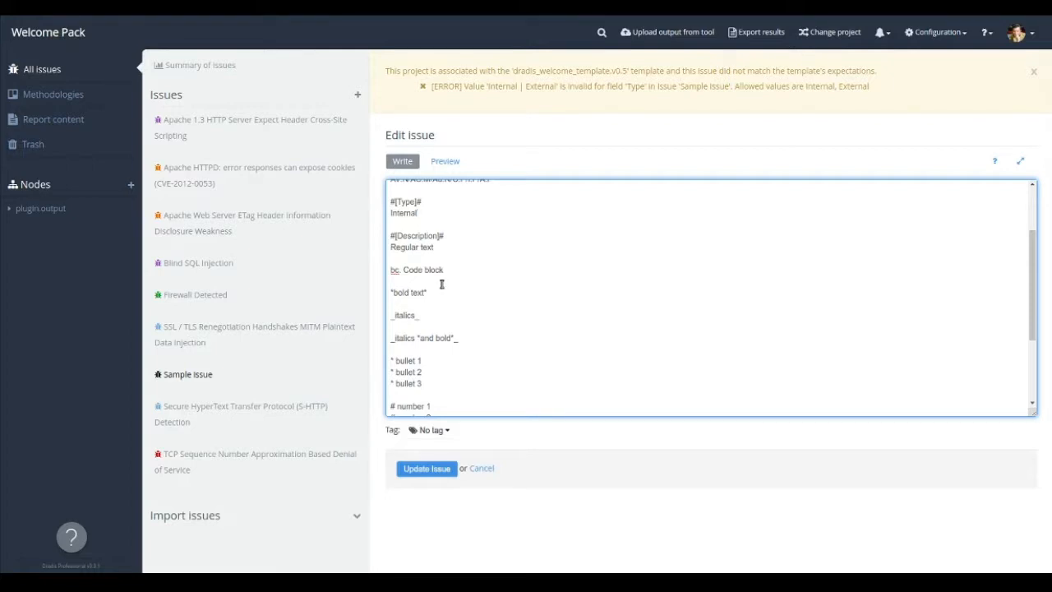
scroll(442, 283, down, 1)
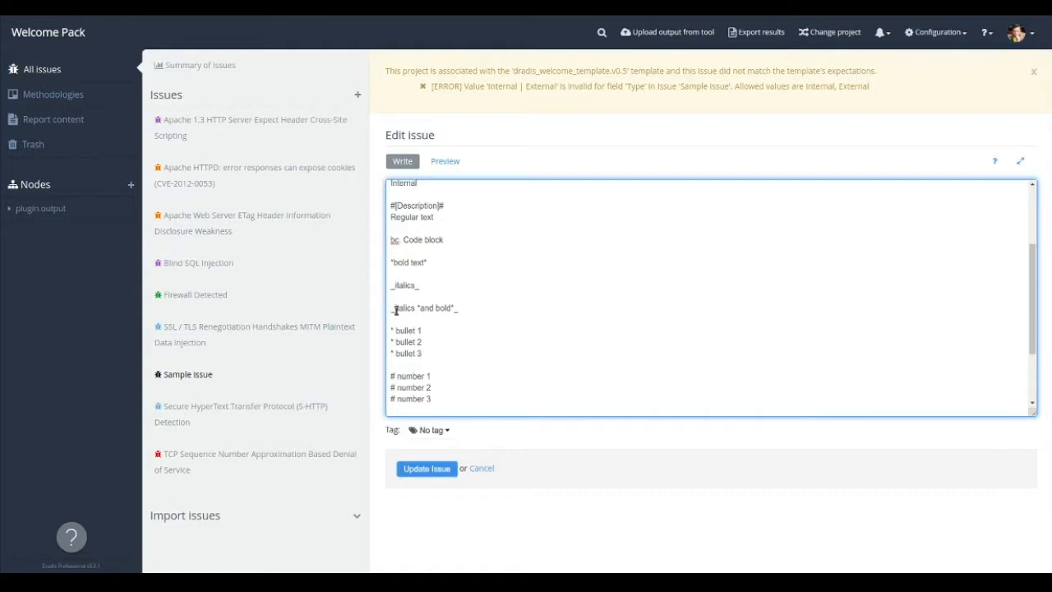
scroll(432, 332, down, 1)
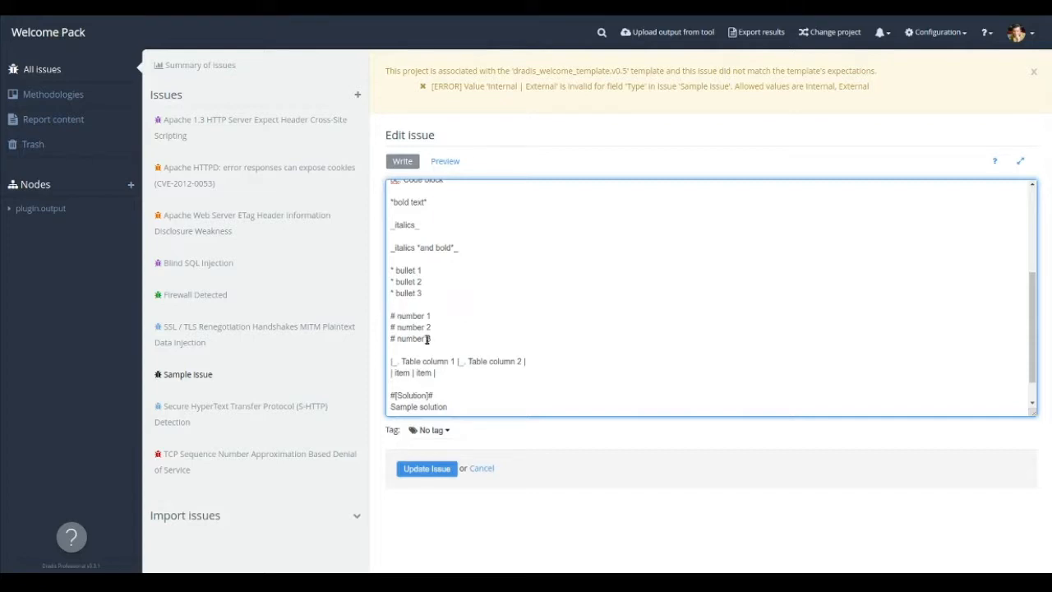
scroll(427, 338, down, 1)
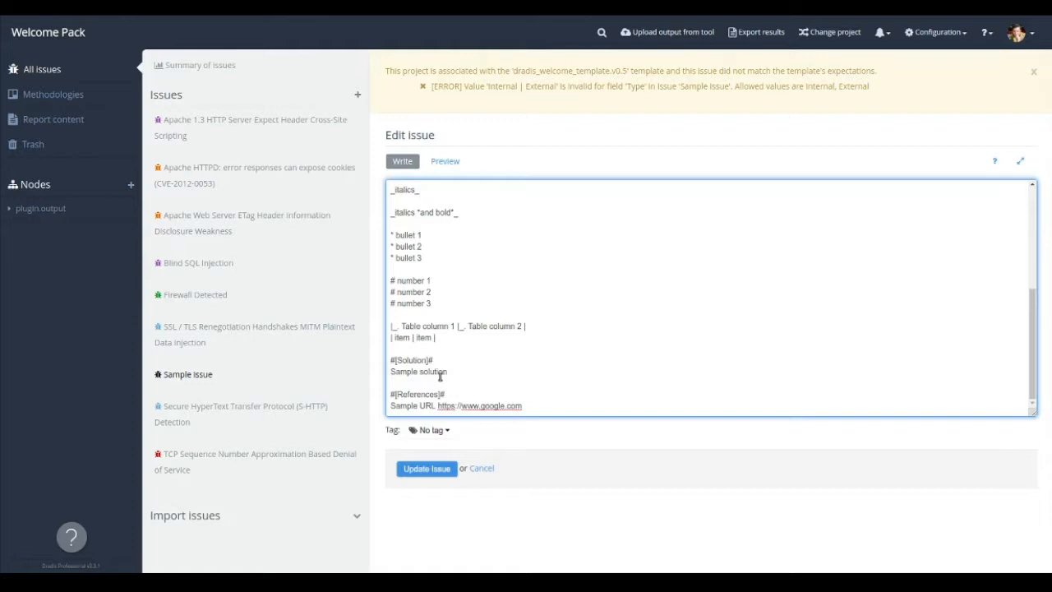
click(430, 468)
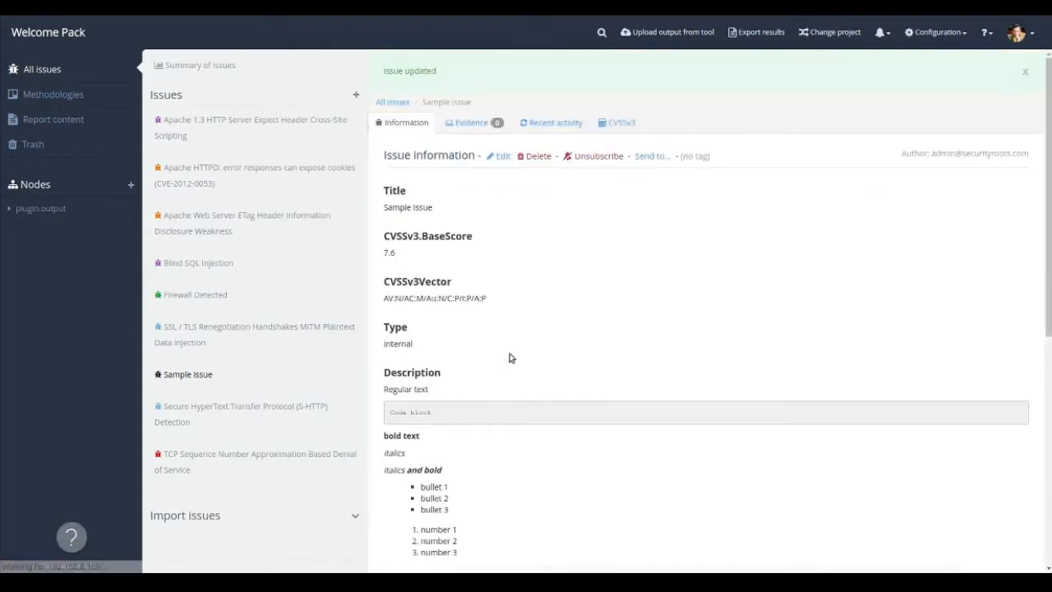
scroll(606, 307, down, 5)
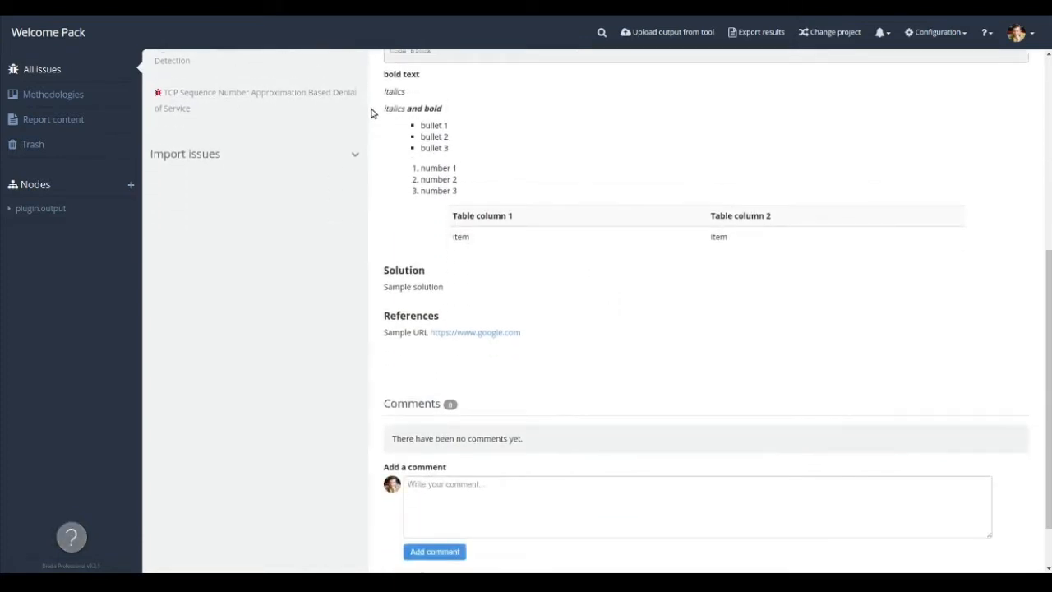
scroll(402, 135, up, 1)
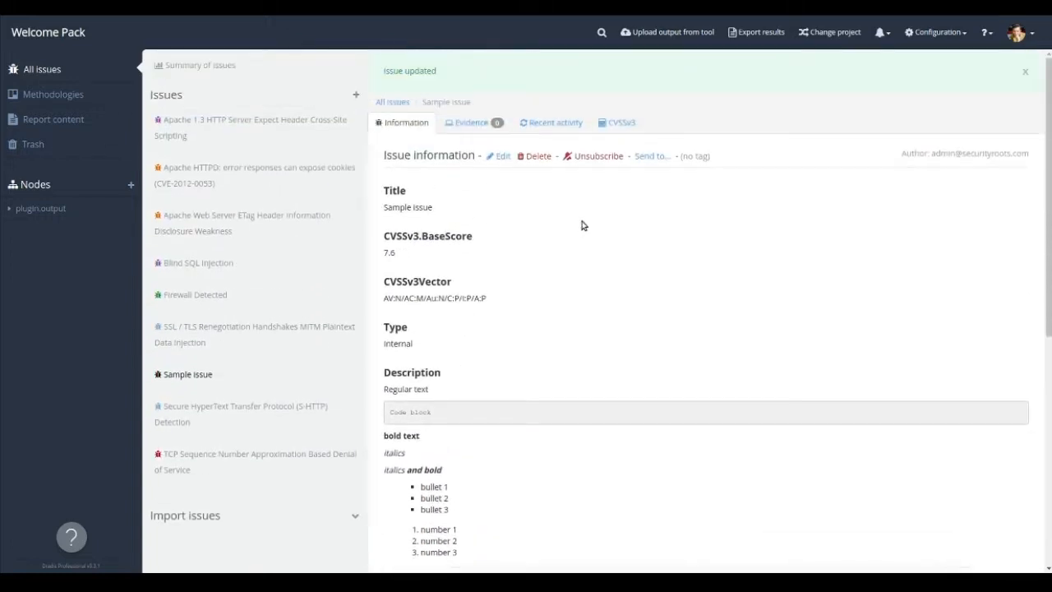
Reopen the Sample issue for editing and add a #[Rating]# field with the value High below the CVSSv3.BaseScore field.
click(504, 202)
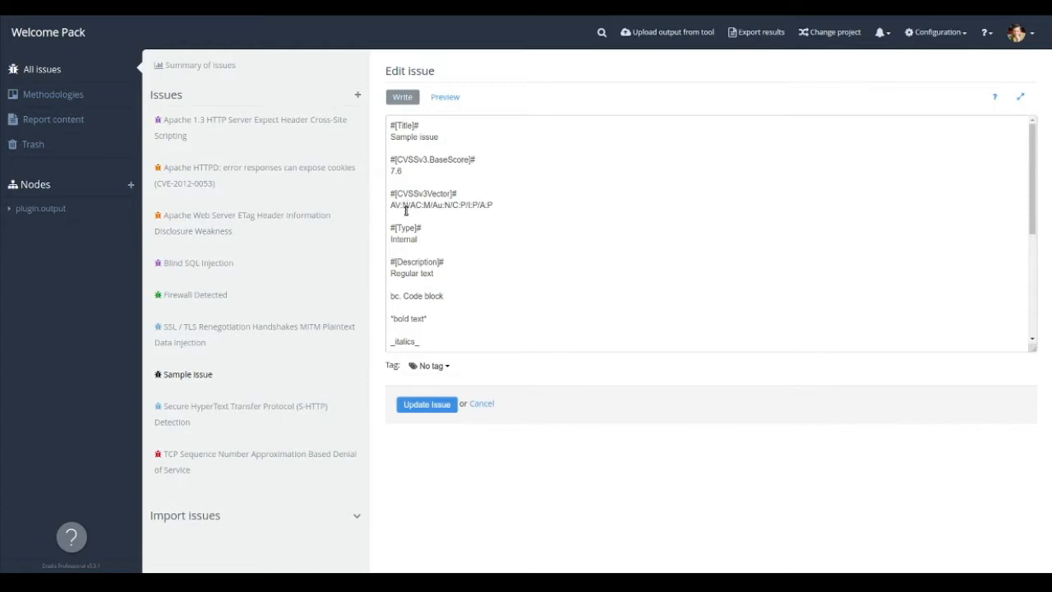
click(458, 210)
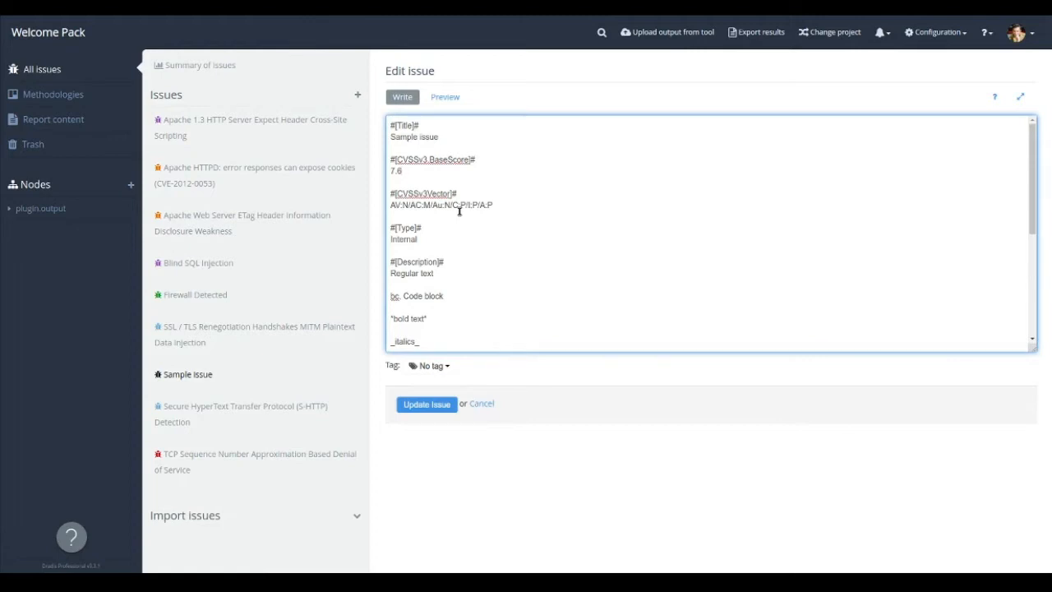
key(Return)
key(Return)
text(#[Rating]#)
key(Return)
text(High)
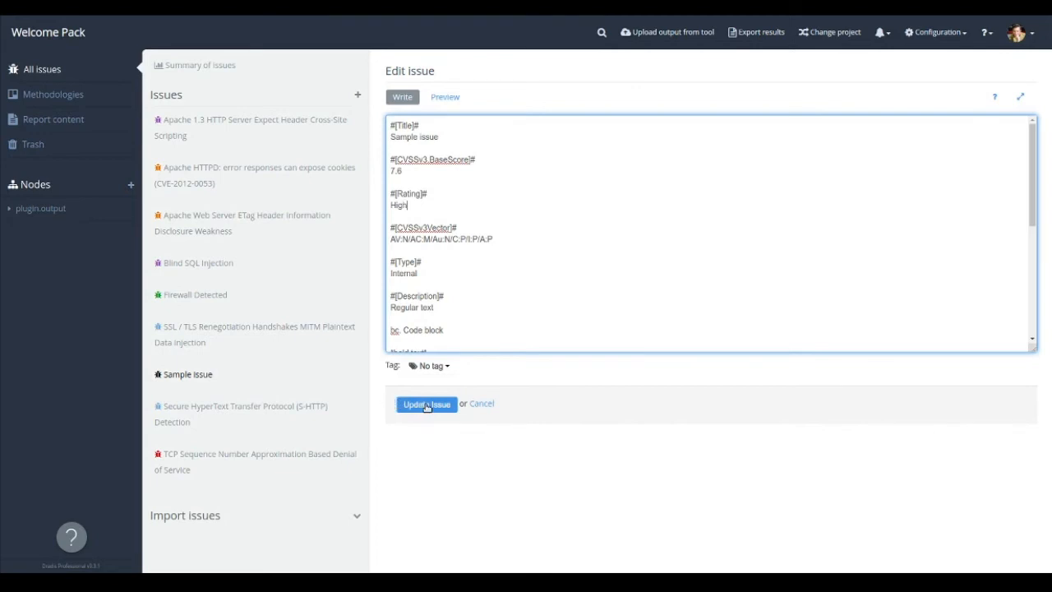
Tag the Sample issue as High and save the updated issue.
key(Tab)
key(Down)
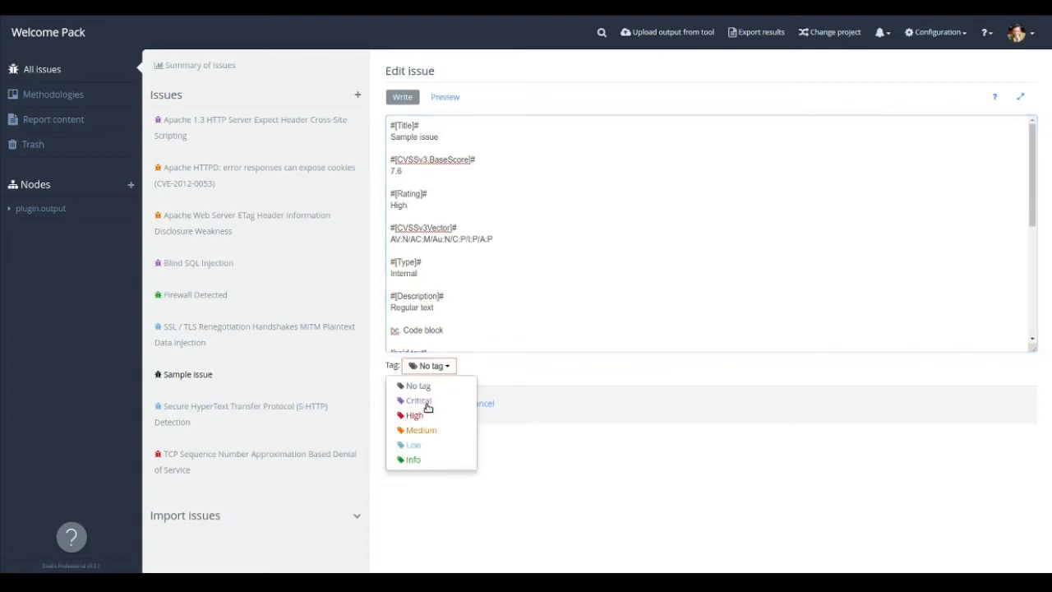
key(Down)
key(Down)
key(Down)
key(Return)
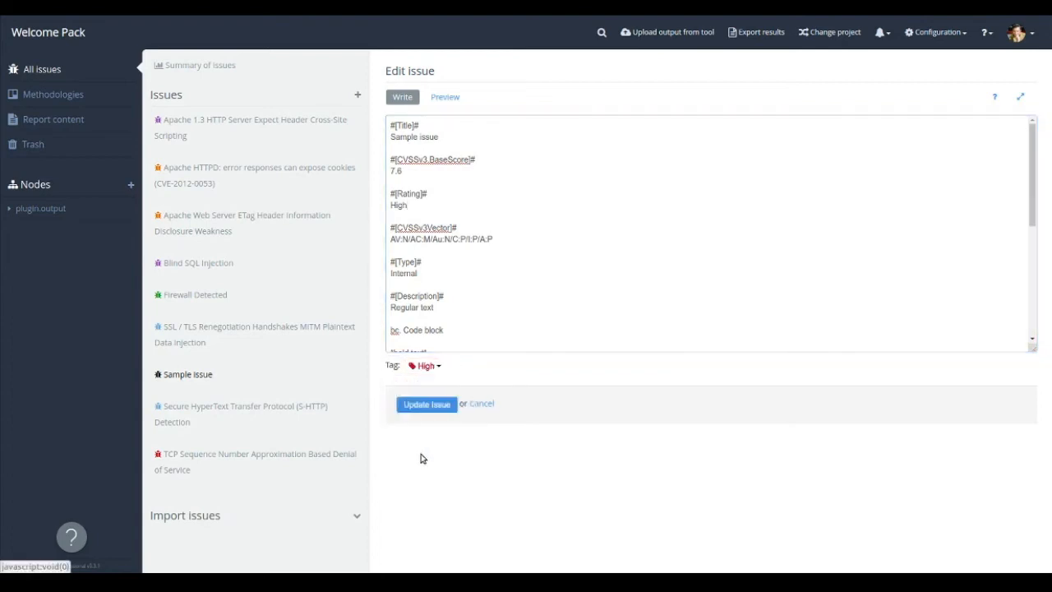
key(Return)
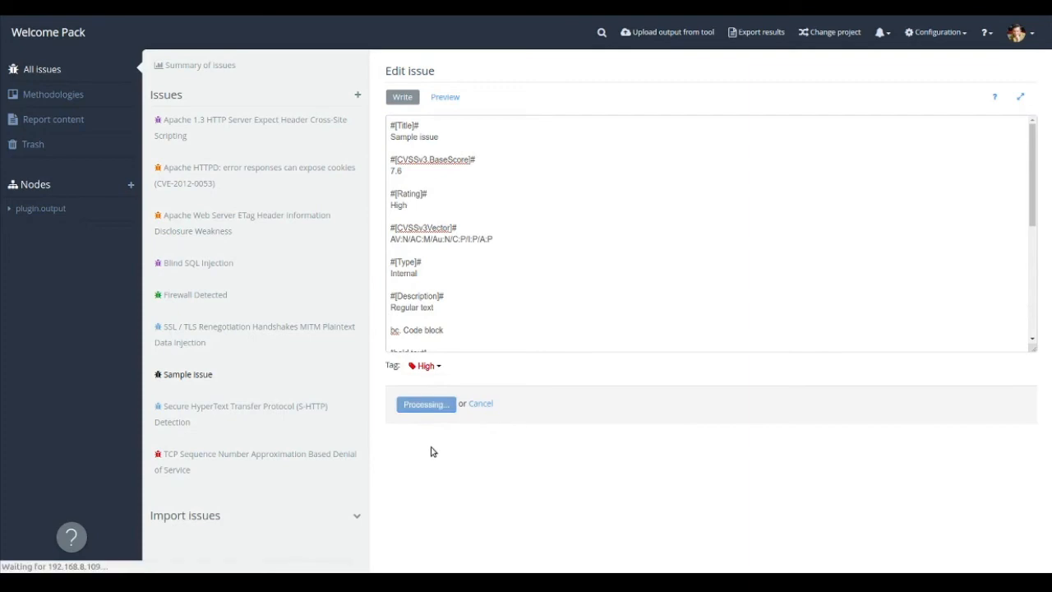